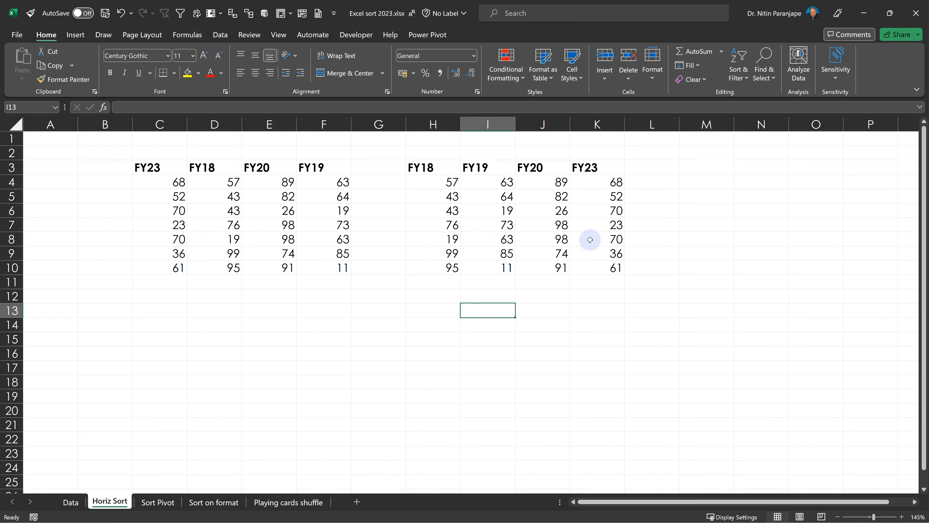
- Look through the Sort Pivot, Sort on format and Playing cards shuffle sheets
{"action": "left_click", "coordinate": [161, 502]}
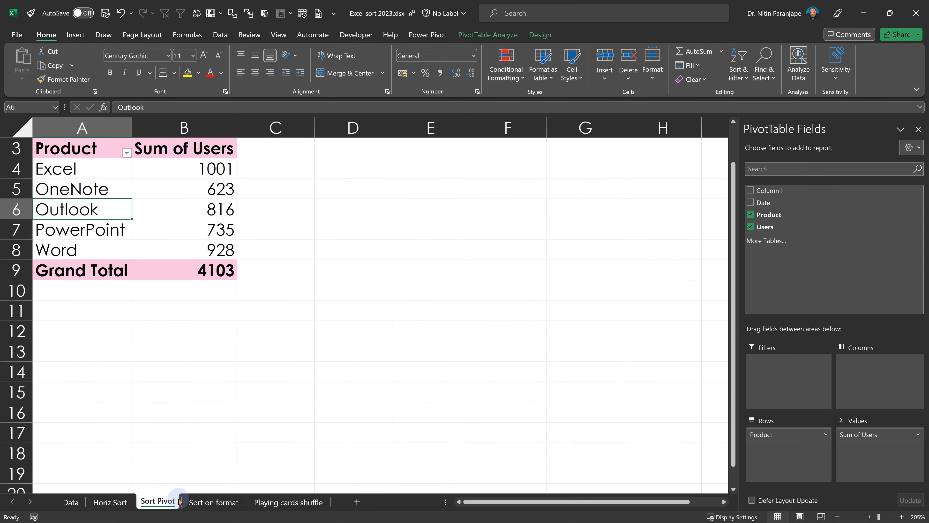
{"action": "left_click", "coordinate": [214, 502]}
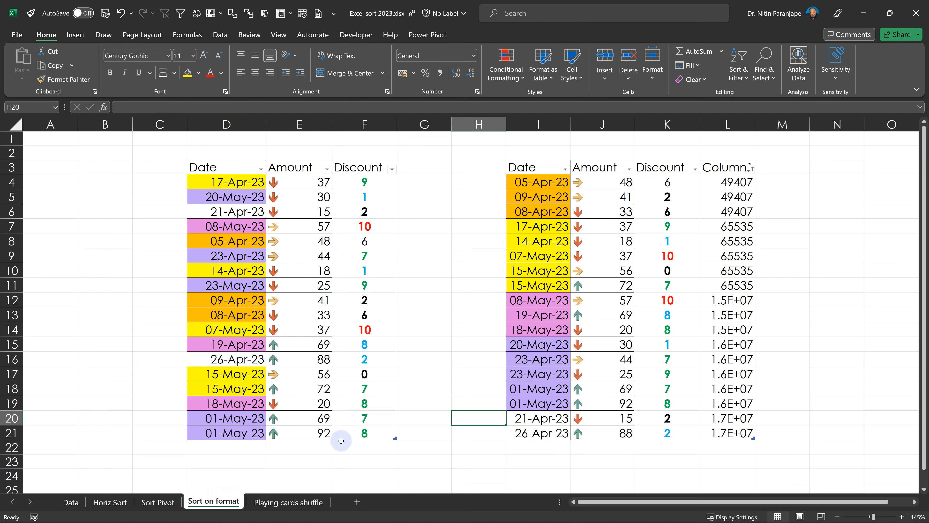
{"action": "left_click", "coordinate": [288, 502]}
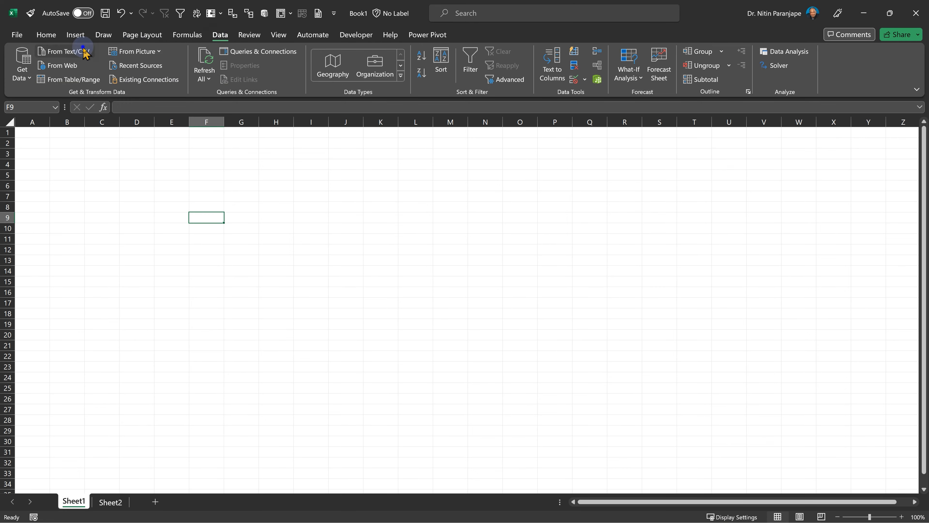
- Import the file Excel sort 2023.csv and open its data for transformation in the Power Query Editor
{"action": "left_click", "coordinate": [73, 52]}
{"action": "double_click", "coordinate": [88, 92]}
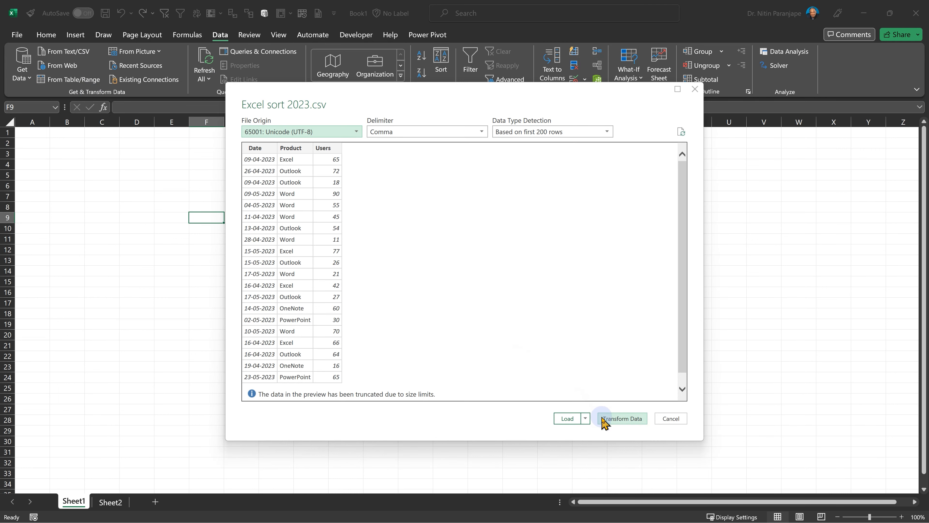
{"action": "left_click", "coordinate": [612, 424]}
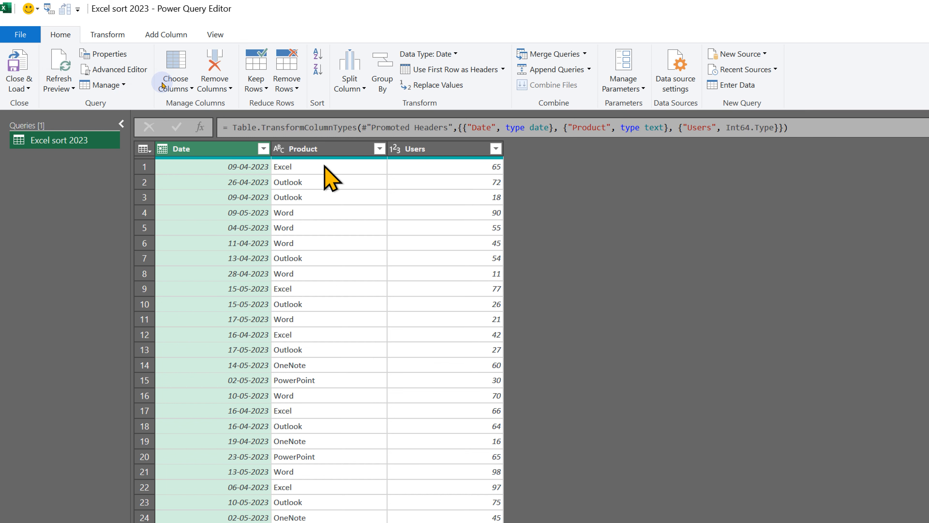
- Create a reference to the Excel sort 2023 query and name it temp
{"action": "right_click", "coordinate": [38, 136]}
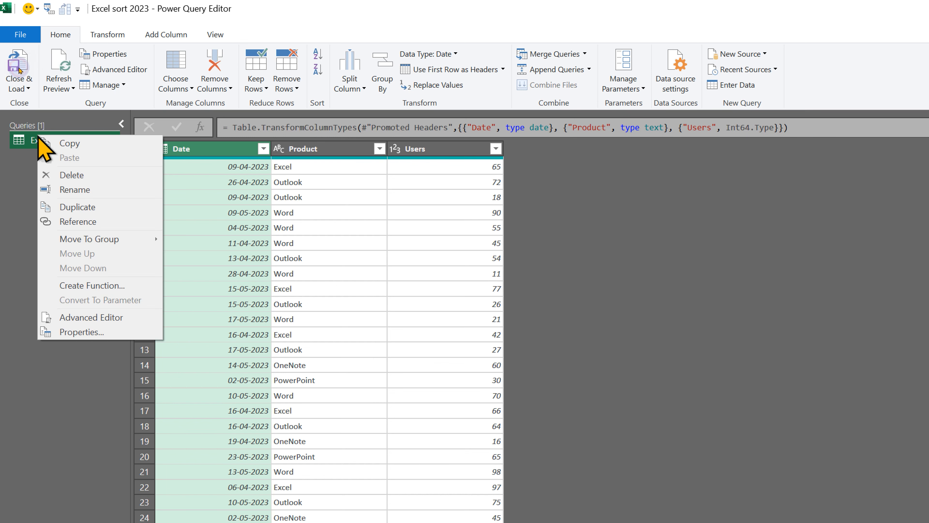
{"action": "left_click", "coordinate": [99, 226]}
{"action": "double_click", "coordinate": [61, 157]}
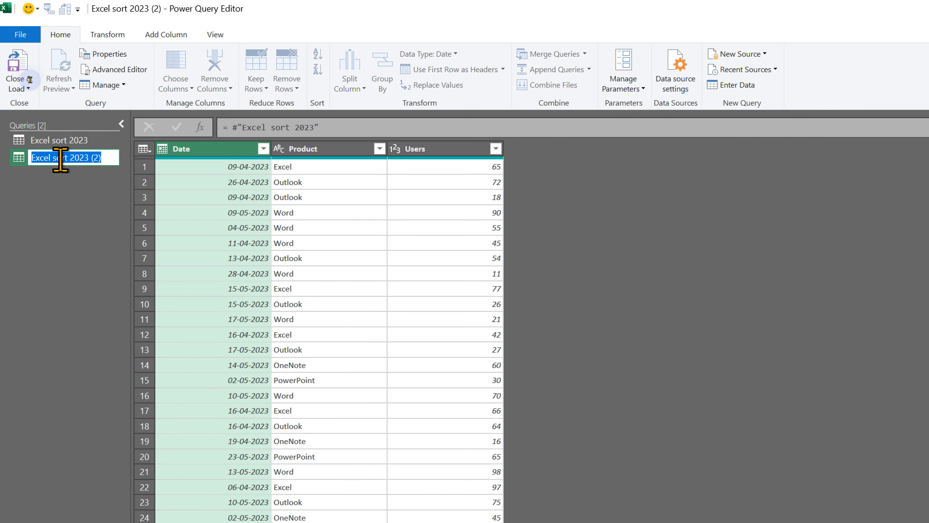
{"action": "type", "text": "temp"}
{"action": "key", "text": "Return"}
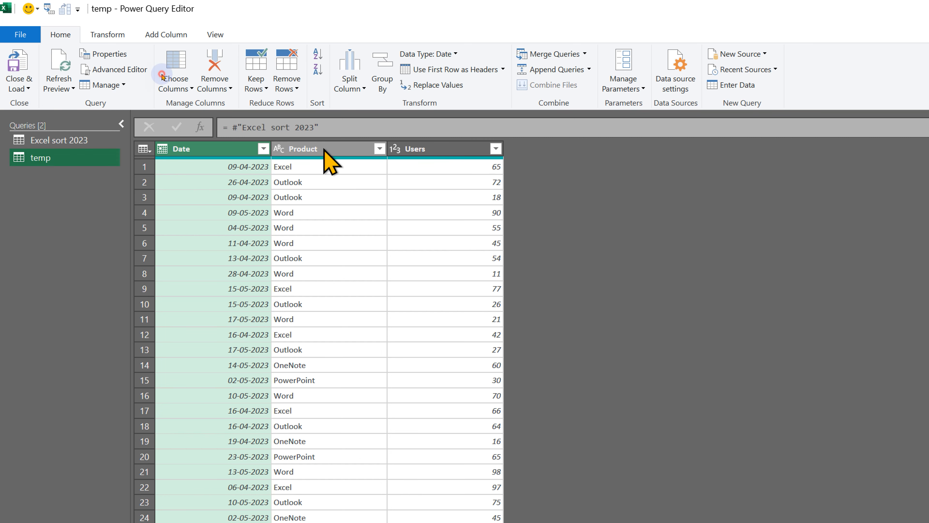
- Reduce the temp query to the Product column and remove its duplicates
{"action": "right_click", "coordinate": [324, 150]}
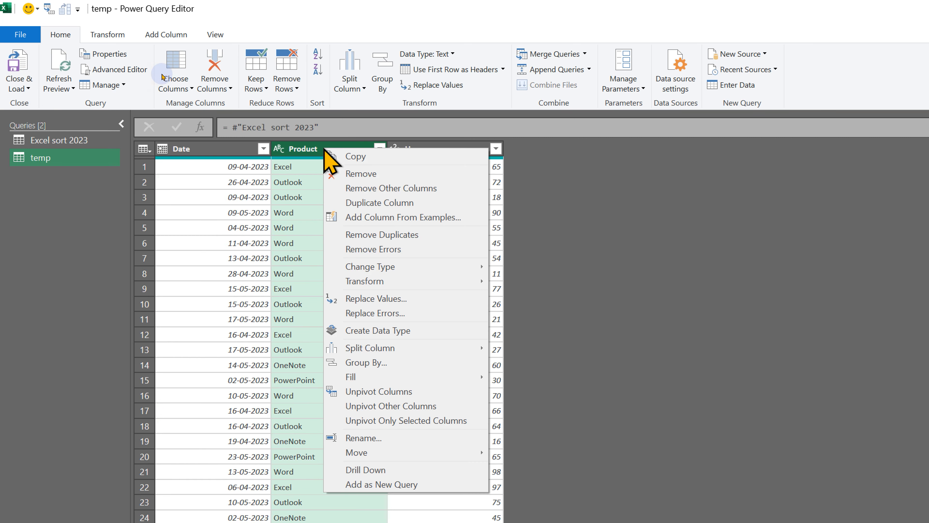
{"action": "left_click", "coordinate": [377, 190]}
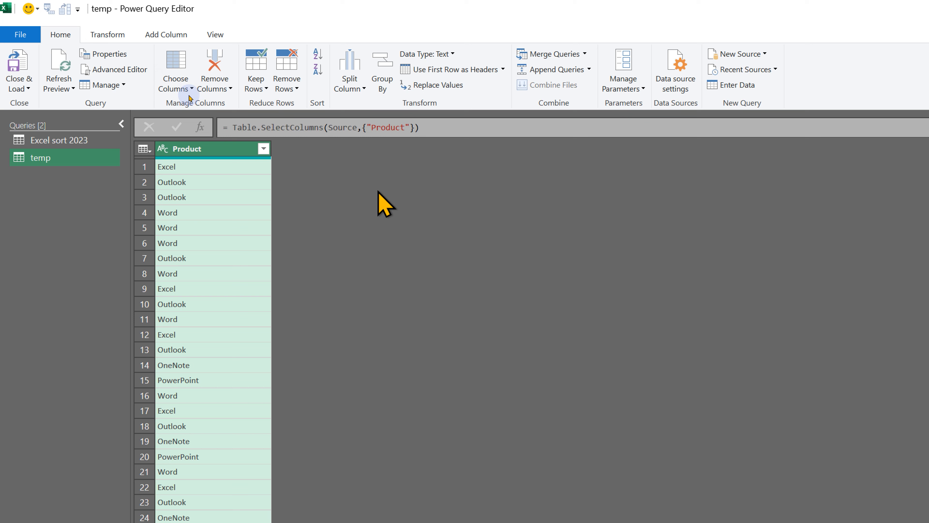
{"action": "right_click", "coordinate": [216, 148]}
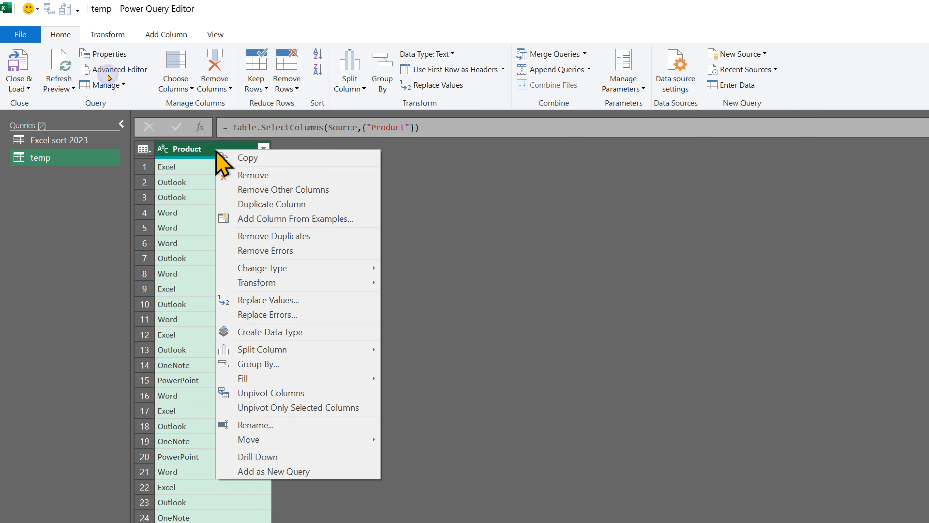
{"action": "left_click", "coordinate": [262, 236]}
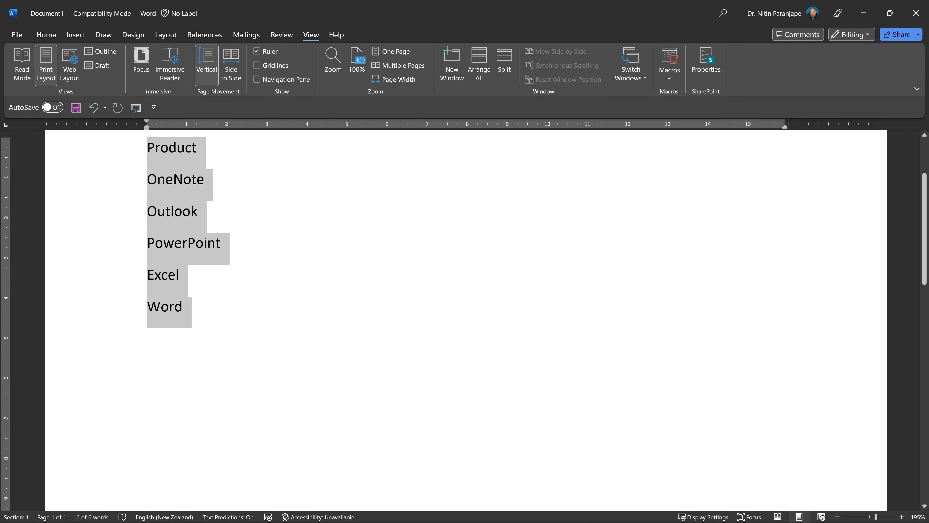
- Switch to Word, paste the product list, reorder it as OneNote, Outlook, Word, PowerPoint, Excel under the Product heading, and copy it
{"action": "type", "text": "Product Excel Outlook Word OneNote PowerPoint"}
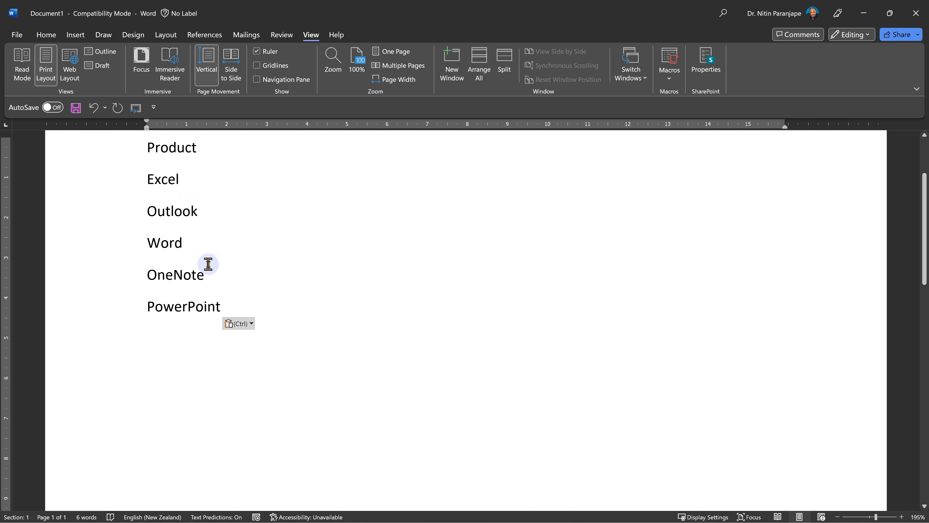
{"action": "left_click", "coordinate": [208, 264]}
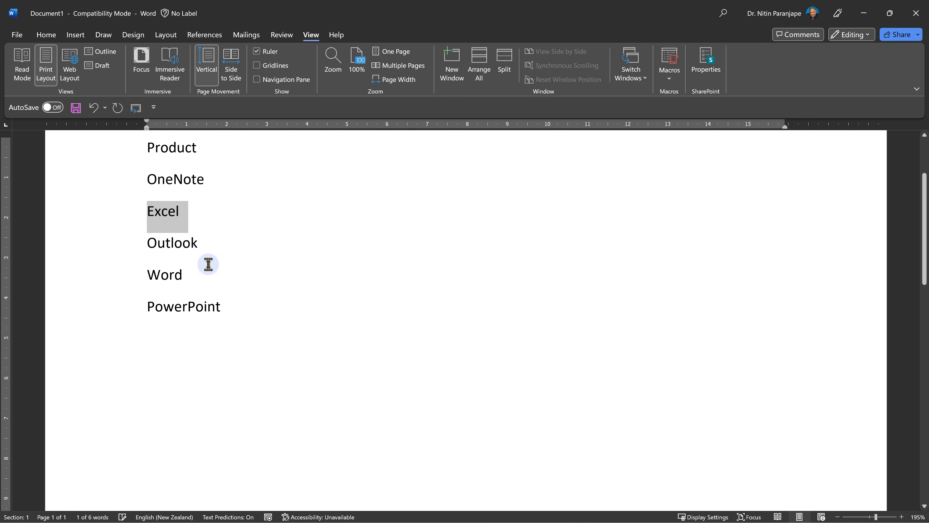
{"action": "key", "text": "shift+alt+Down"}
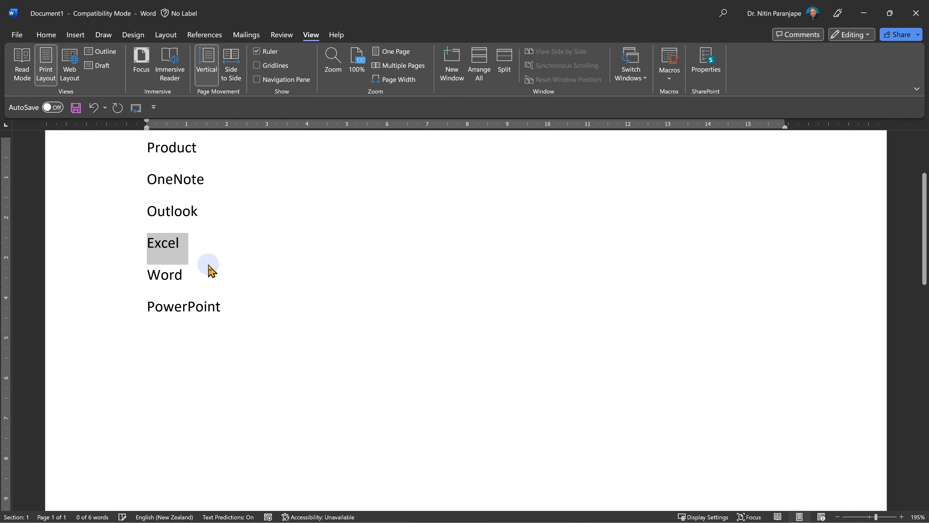
{"action": "left_click", "coordinate": [208, 270]}
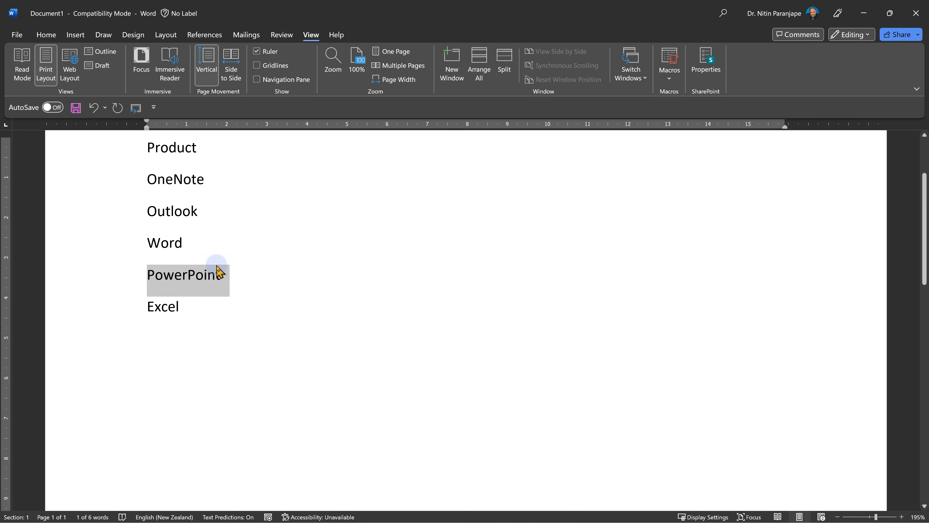
{"action": "key", "text": "ctrl+a"}
{"action": "key", "text": "ctrl+c"}
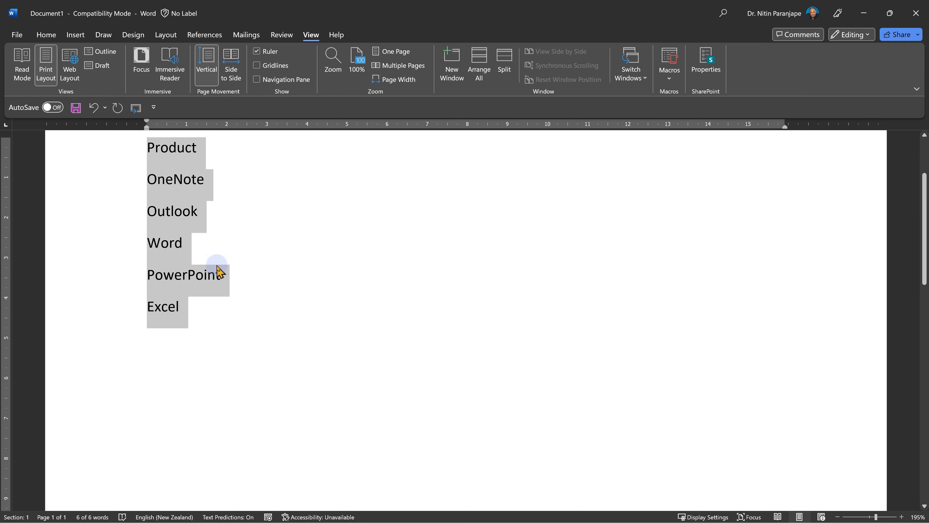
{"action": "left_click", "coordinate": [228, 270]}
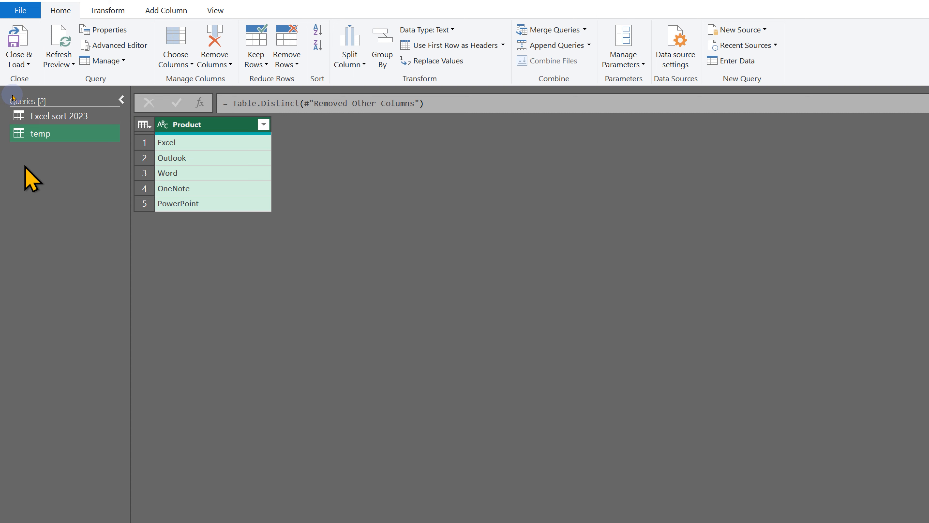
- Back in Power Query, create a manually entered table from the copied product list and name it PM
{"action": "left_click", "coordinate": [736, 61]}
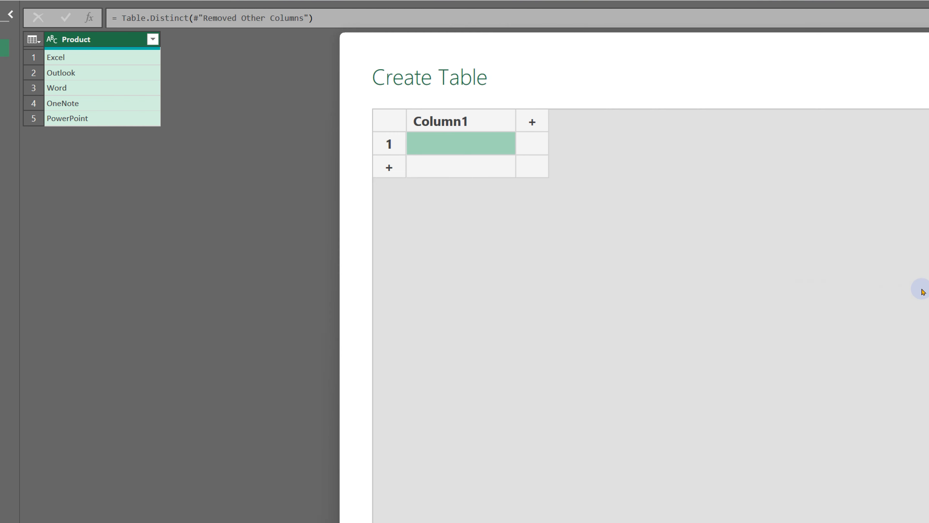
{"action": "key", "text": "ctrl+v"}
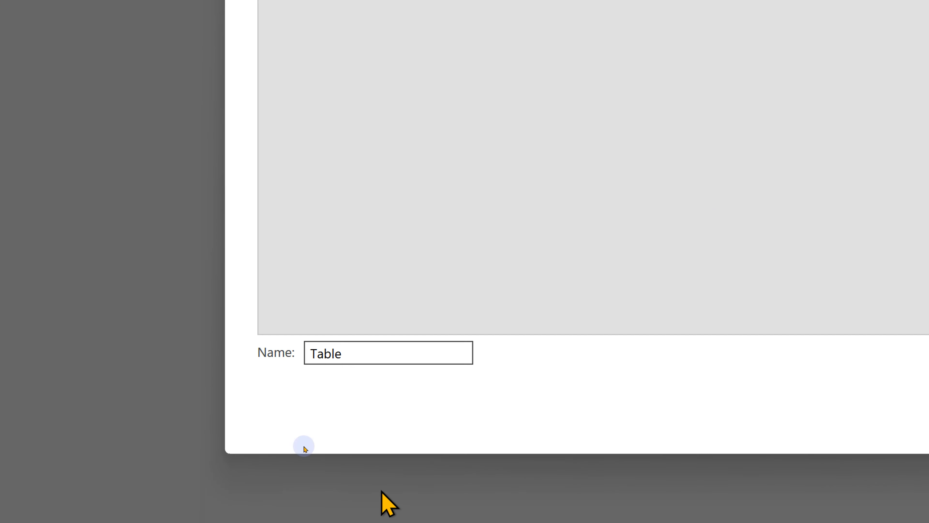
{"action": "double_click", "coordinate": [354, 355]}
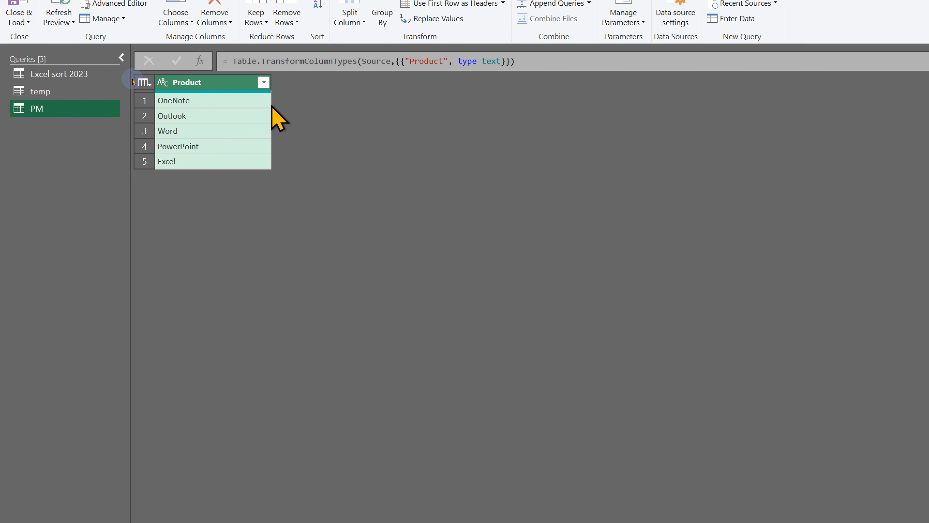
- Add an index column starting from 1 to the PM query
{"action": "left_click", "coordinate": [156, 36]}
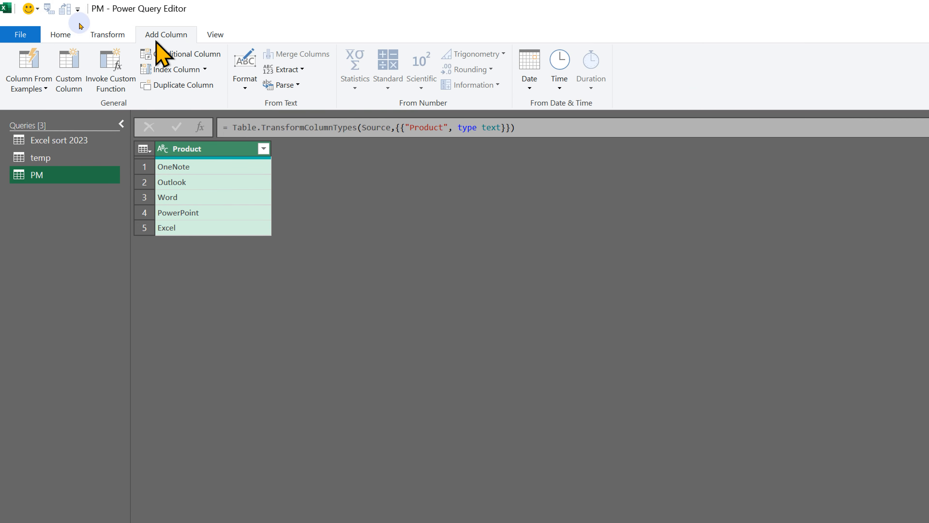
{"action": "left_click", "coordinate": [200, 69]}
{"action": "left_click", "coordinate": [184, 100]}
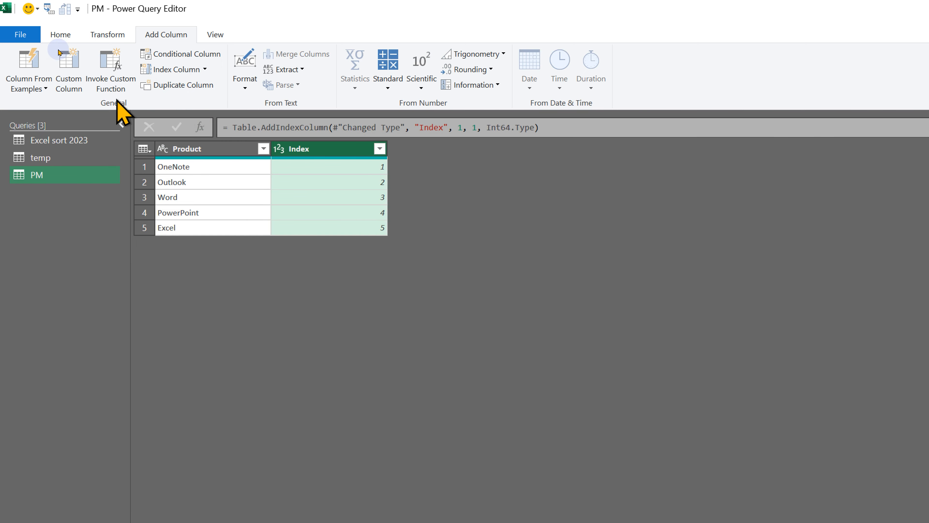
- Merge the Excel sort 2023 query with PM on their Product columns, using a Left Outer join
{"action": "left_click", "coordinate": [63, 141]}
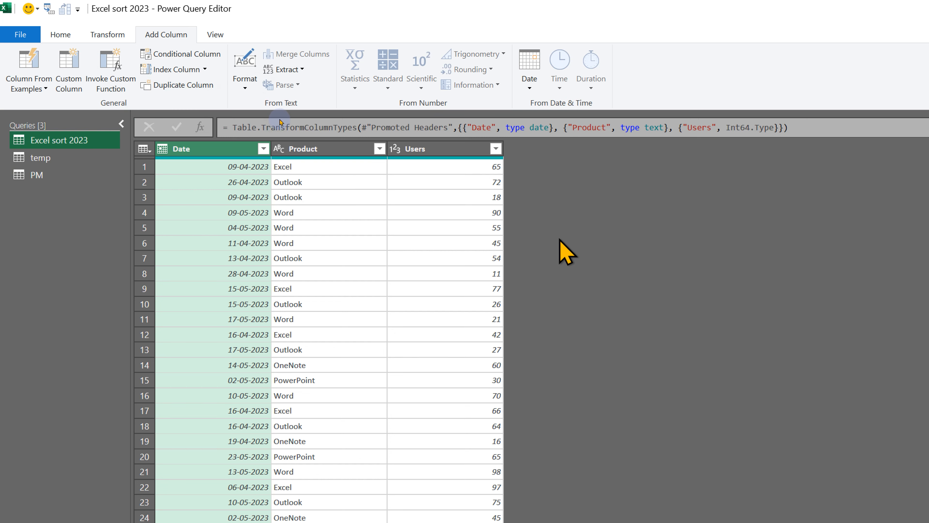
{"action": "left_click", "coordinate": [60, 34]}
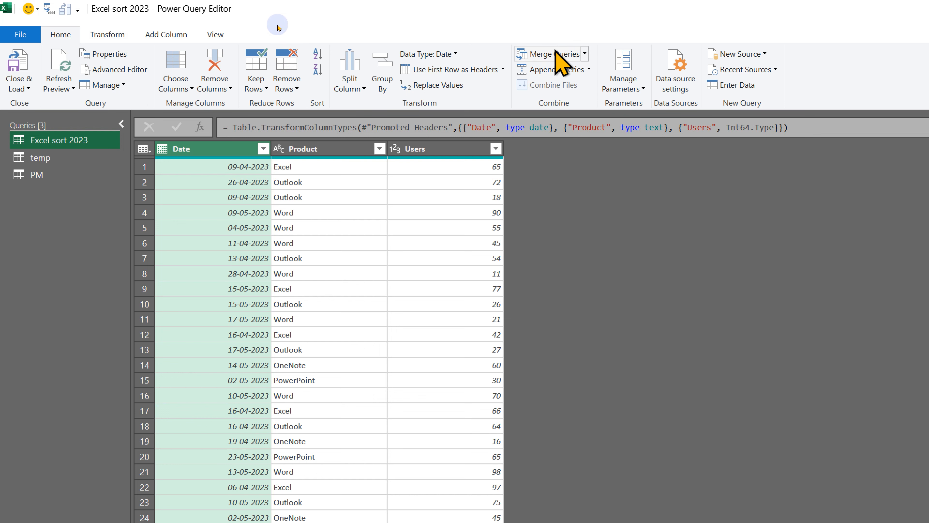
{"action": "left_click", "coordinate": [555, 53]}
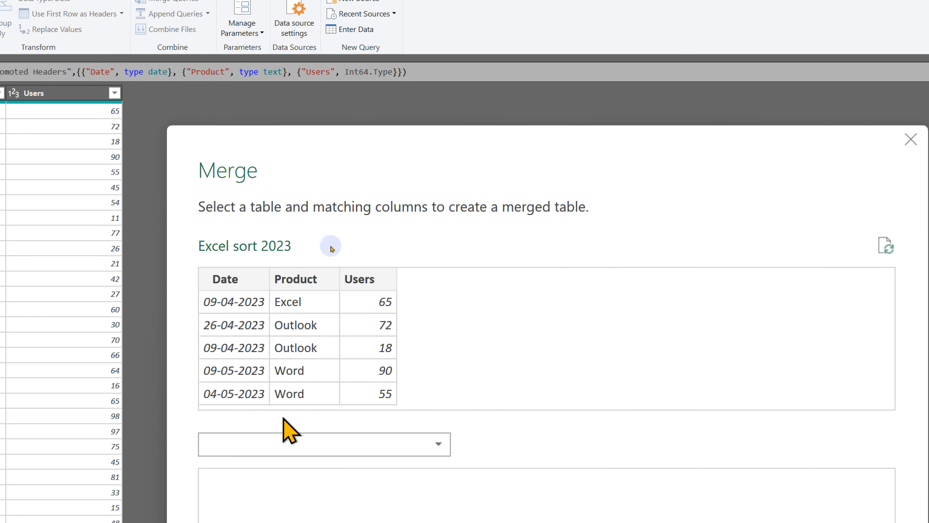
{"action": "left_click", "coordinate": [284, 443]}
{"action": "left_click", "coordinate": [249, 493]}
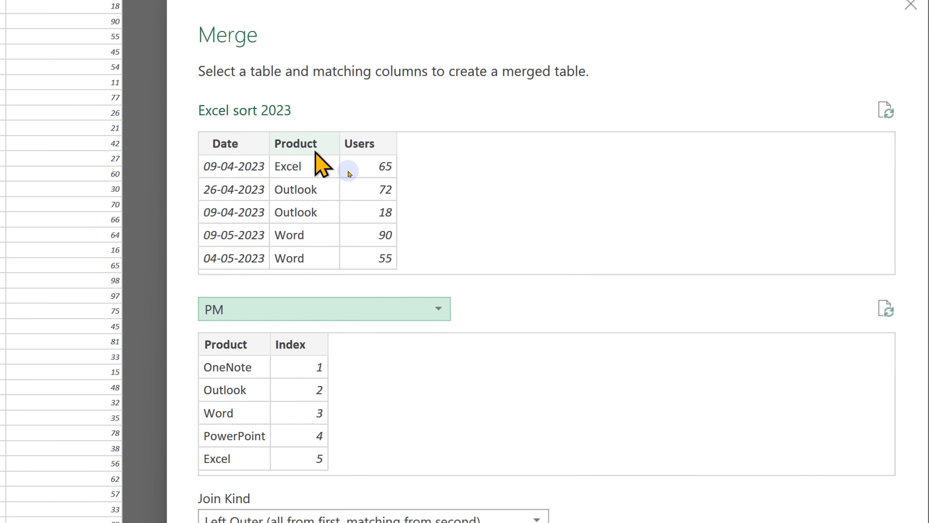
{"action": "left_click", "coordinate": [297, 274]}
{"action": "left_click", "coordinate": [231, 475]}
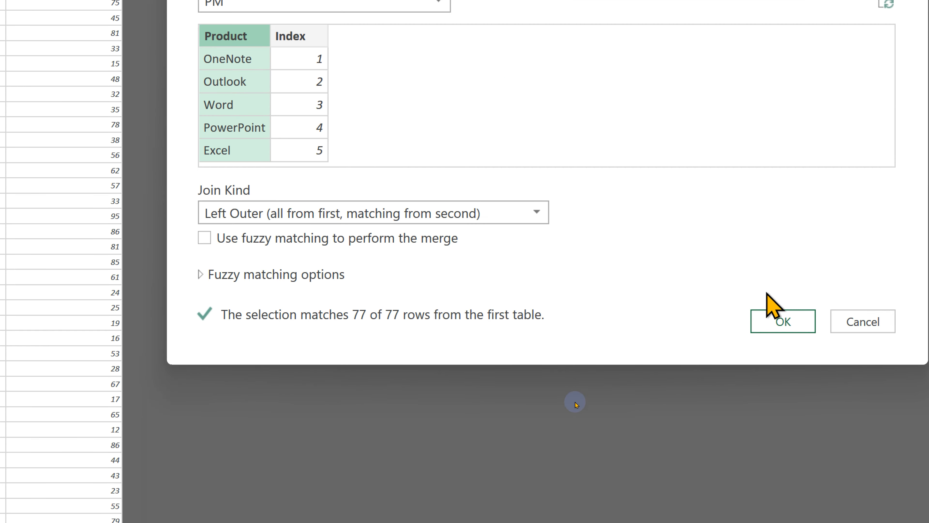
{"action": "left_click", "coordinate": [779, 320]}
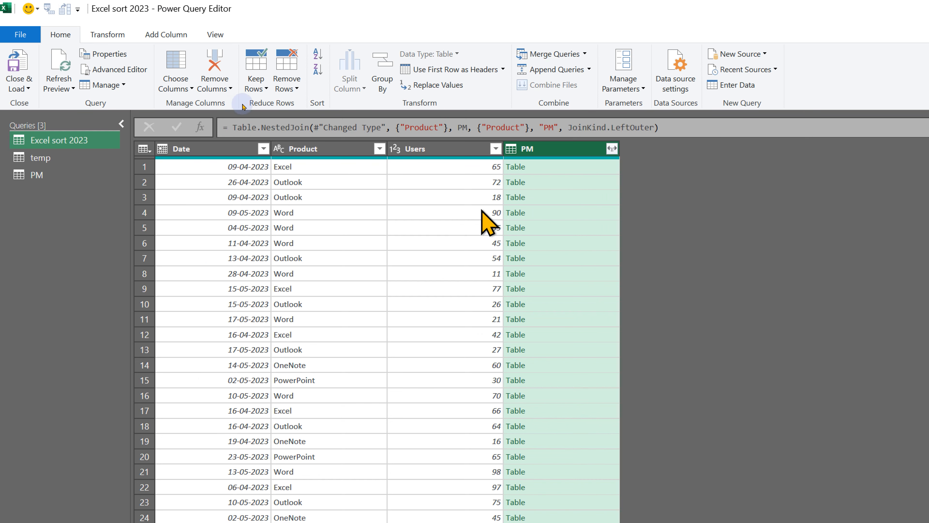
- Expand only the Index field of the merged PM column and sort the rows by PM.Index in ascending order
{"action": "left_click", "coordinate": [611, 148]}
{"action": "left_click", "coordinate": [400, 221]}
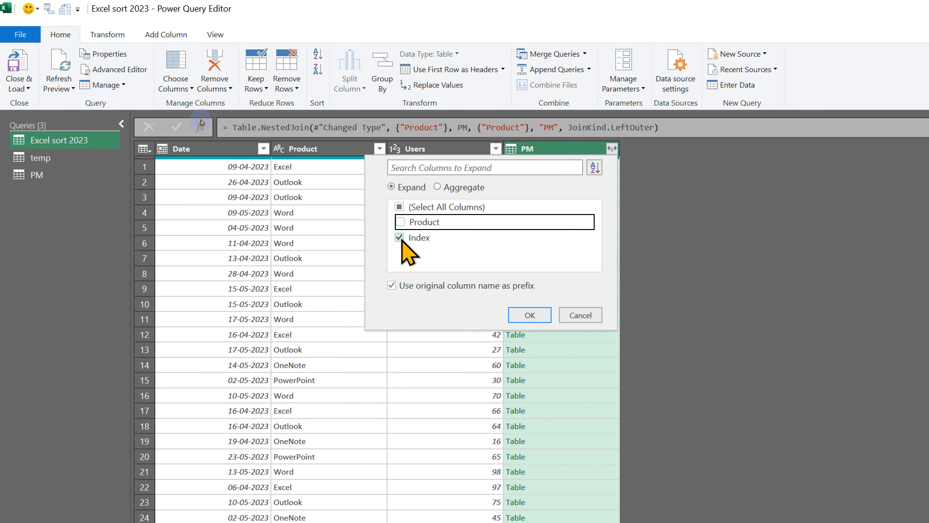
{"action": "left_click", "coordinate": [529, 315]}
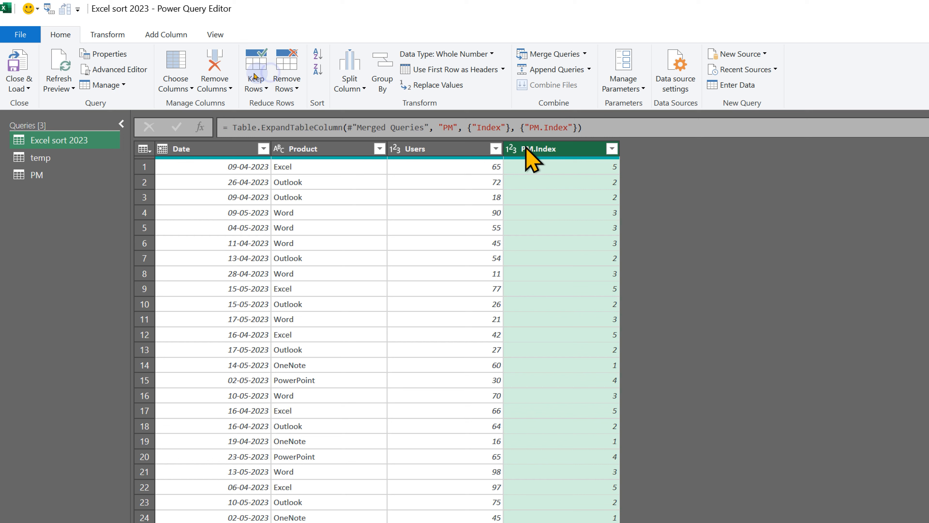
{"action": "left_click", "coordinate": [317, 55]}
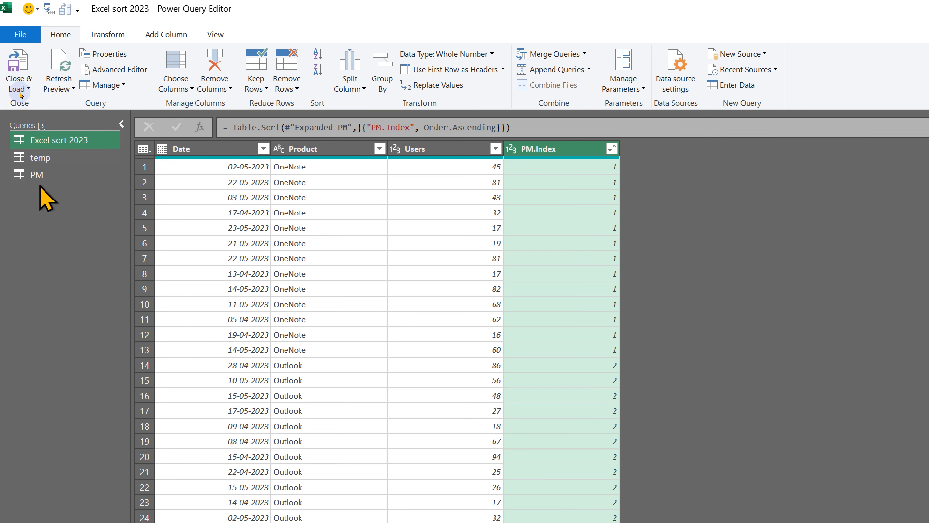
- Close Power Query and load all queries to the workbook as connections only
{"action": "left_click_drag", "start_coordinate": [41, 175], "coordinate": [46, 154]}
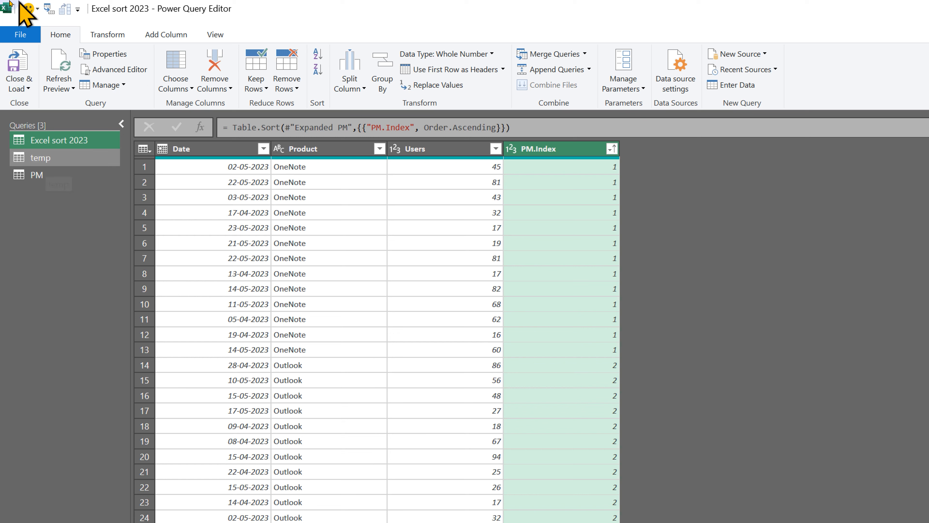
{"action": "left_click", "coordinate": [23, 89]}
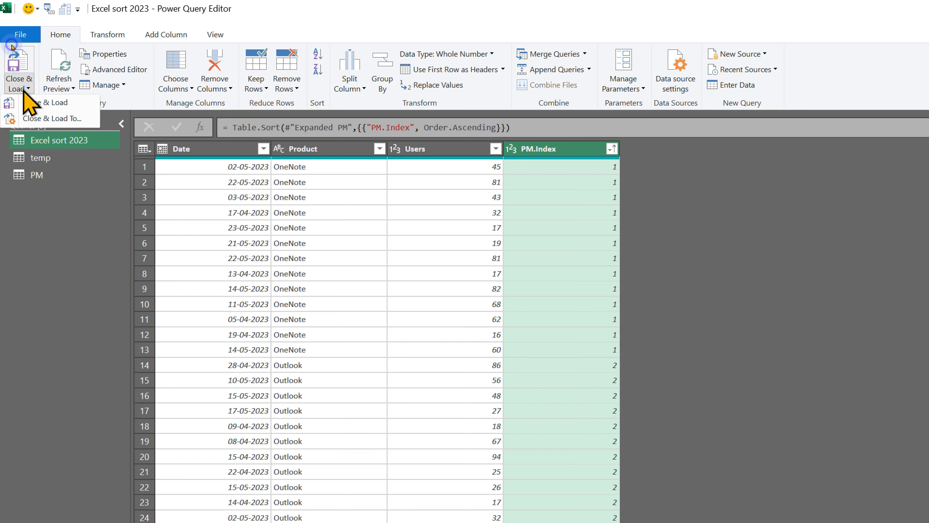
{"action": "left_click", "coordinate": [37, 119]}
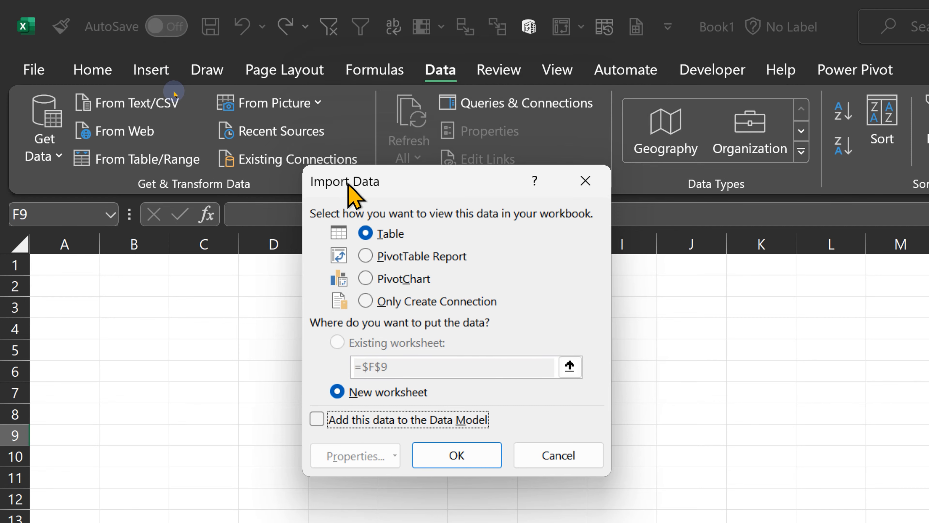
{"action": "left_click", "coordinate": [365, 301]}
{"action": "left_click", "coordinate": [436, 455]}
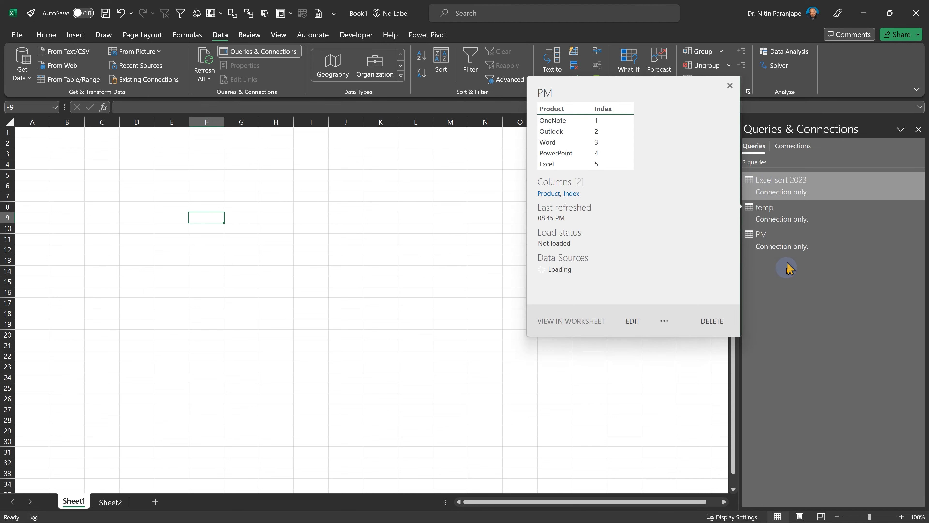
- Load the Excel sort 2023 query as a table in the existing worksheet at cell F9
{"action": "right_click", "coordinate": [787, 190]}
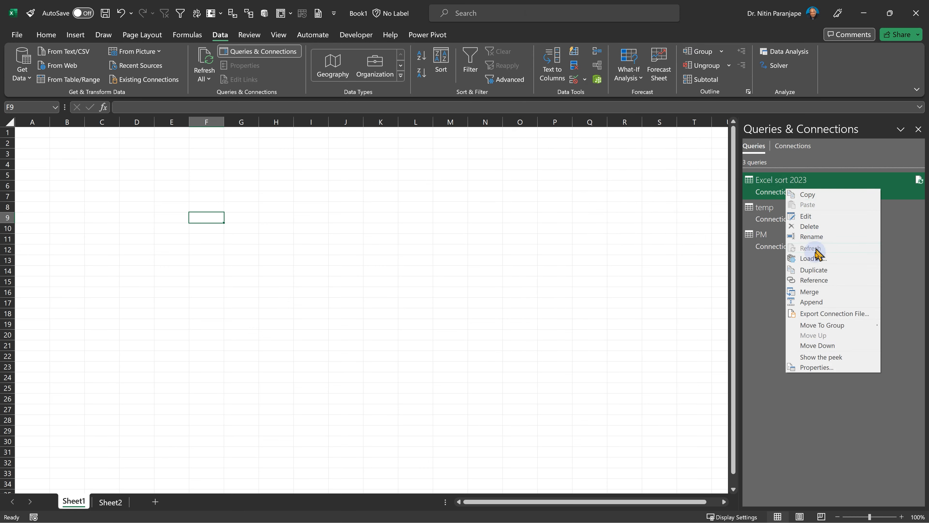
{"action": "left_click", "coordinate": [813, 258]}
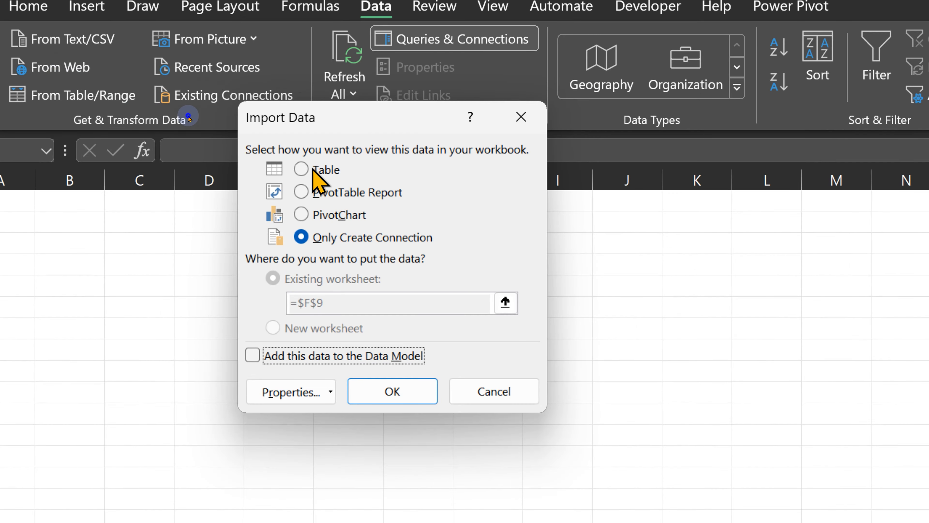
{"action": "left_click", "coordinate": [314, 170]}
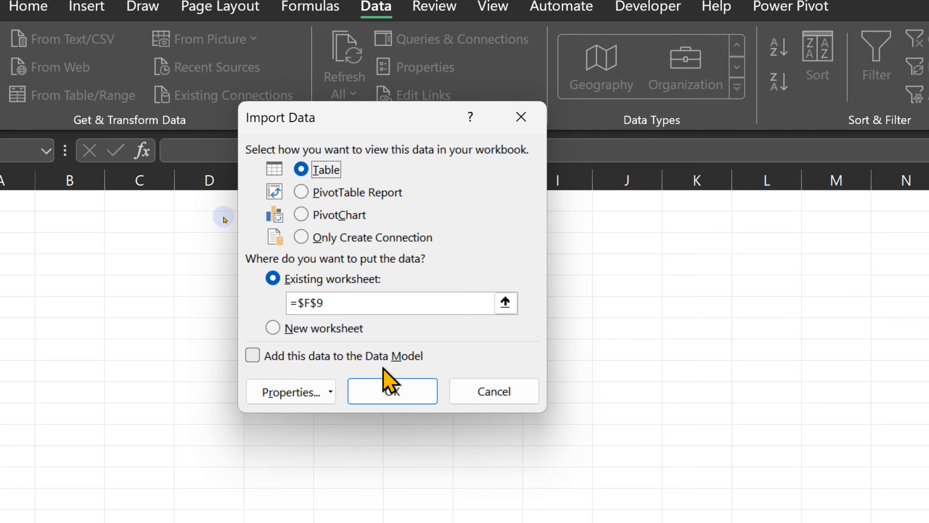
{"action": "left_click", "coordinate": [392, 391]}
{"action": "left_click", "coordinate": [280, 312]}
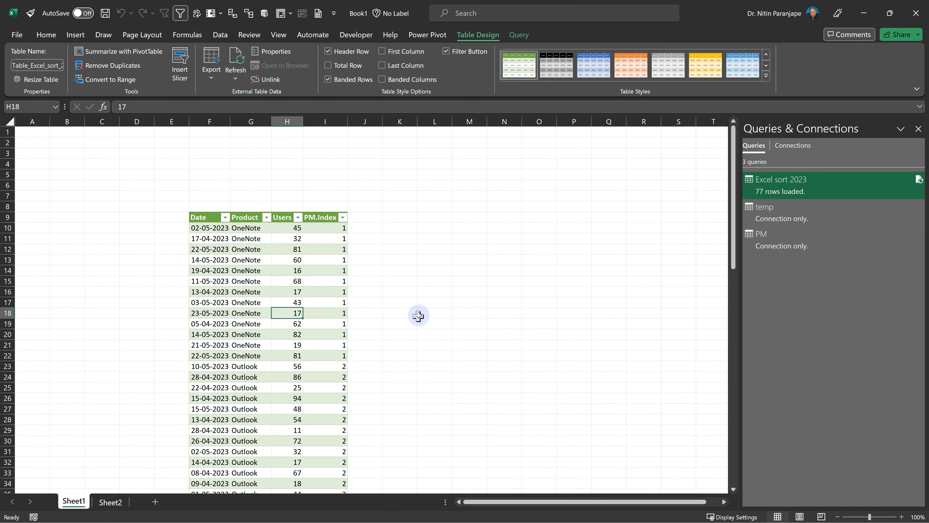
- Refresh the loaded Excel sort 2023 table on Sheet1 to bring in the changed source data
{"action": "scroll", "coordinate": [419, 314], "scroll_direction": "up", "scroll_amount": 3, "text": "ctrl"}
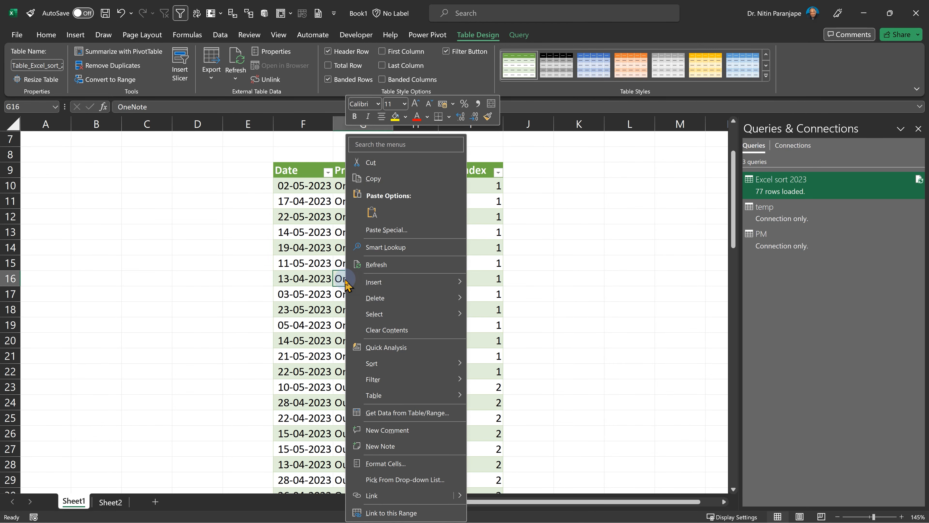
{"action": "key", "text": "Escape"}
{"action": "right_click", "coordinate": [364, 281]}
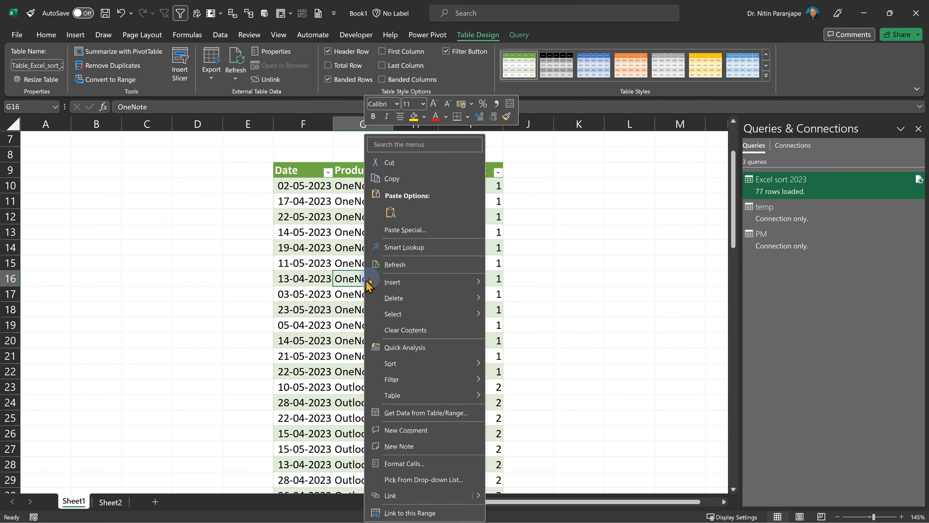
{"action": "left_click", "coordinate": [403, 264]}
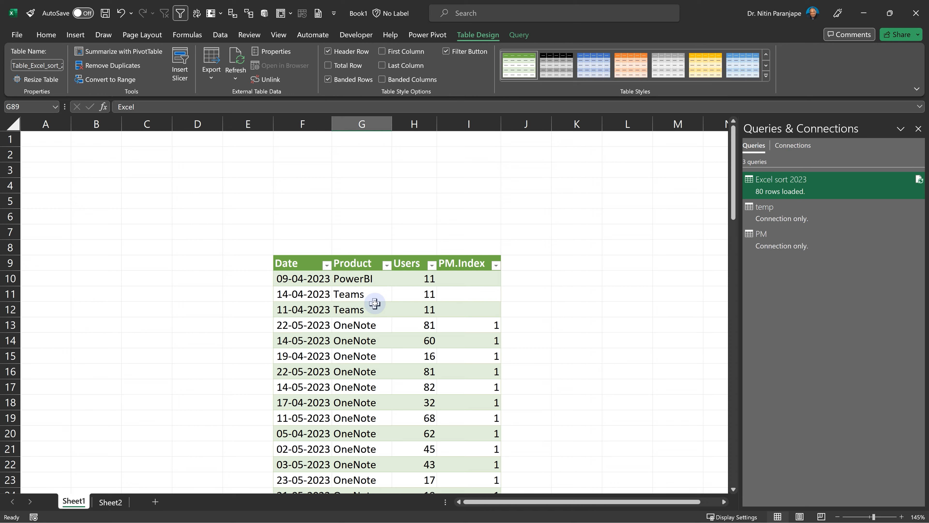
- Copy the temp query's product list to Word, reorder it as Excel, PowerBI, PowerPoint, OneNote, Outlook, Teams, Word, and copy it
{"action": "right_click", "coordinate": [772, 221]}
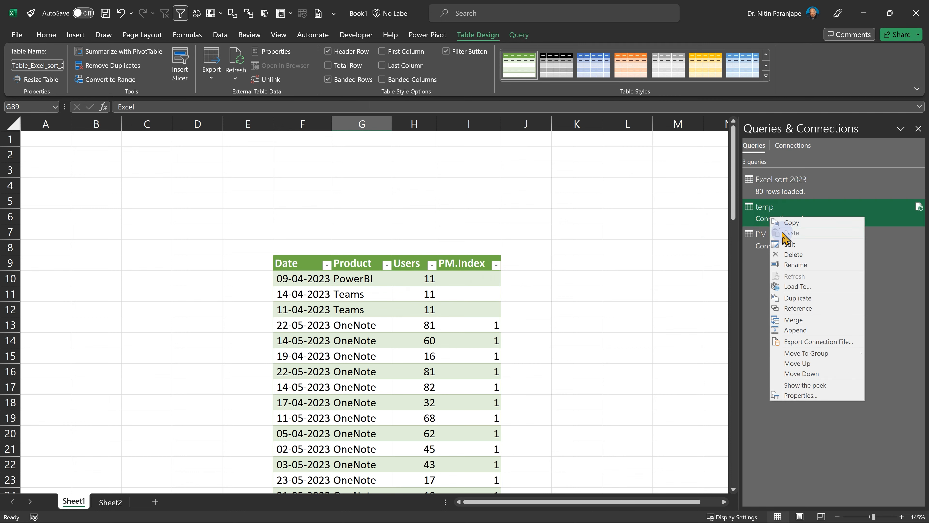
{"action": "left_click", "coordinate": [788, 244]}
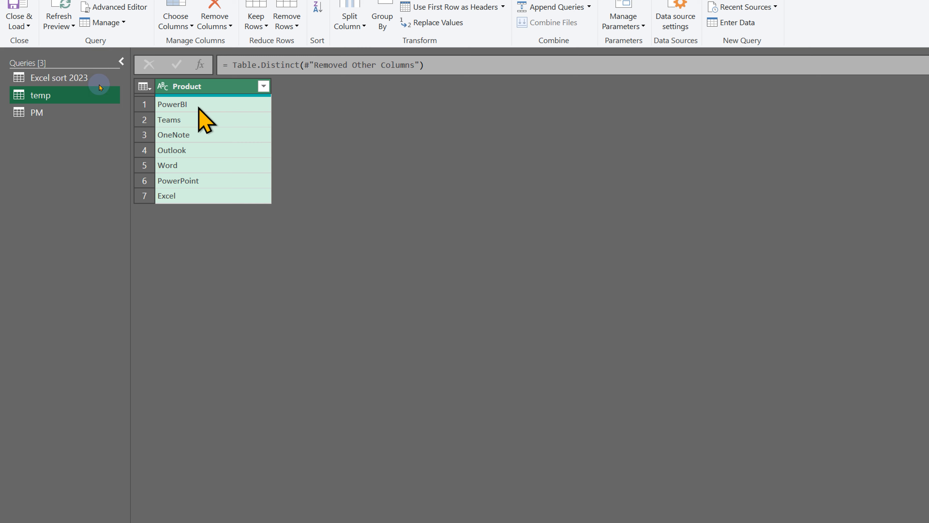
{"action": "left_click", "coordinate": [210, 86]}
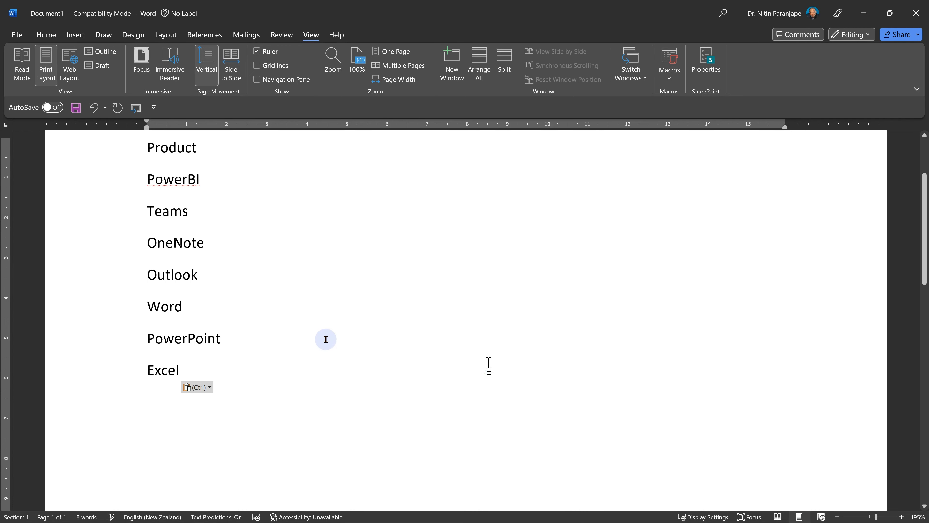
{"action": "key", "text": "ctrl+z"}
{"action": "key", "text": "ctrl+c"}
- Replace the PM query's source table with the copied product list and delete its extra Product header row
{"action": "left_click", "coordinate": [14, 88]}
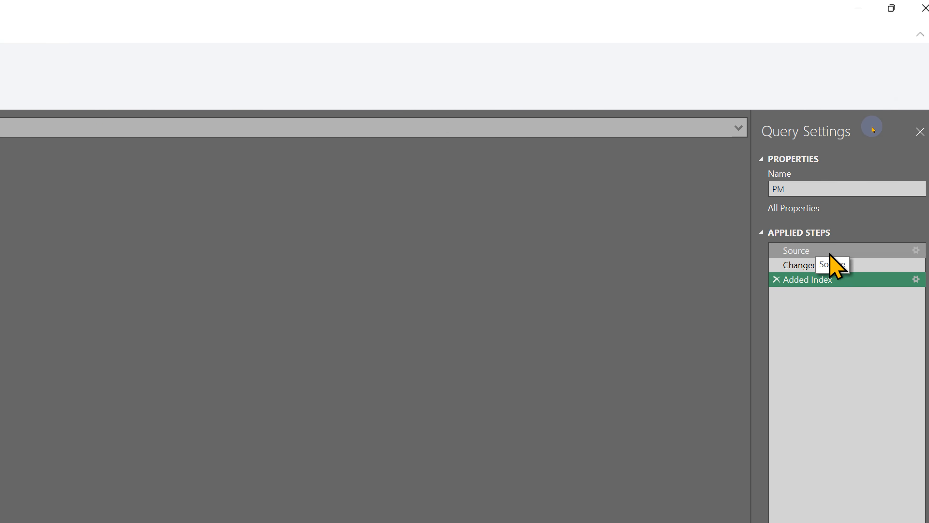
{"action": "left_click", "coordinate": [830, 251]}
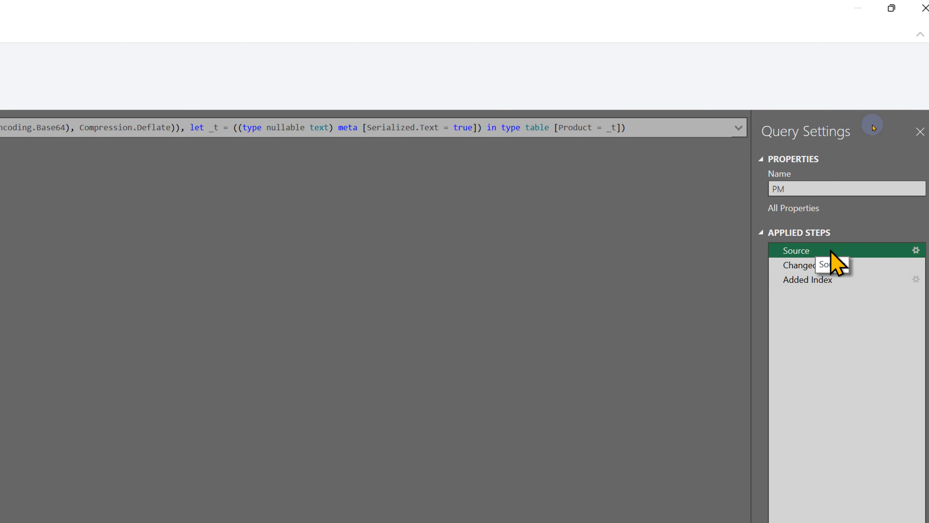
{"action": "left_click", "coordinate": [915, 251]}
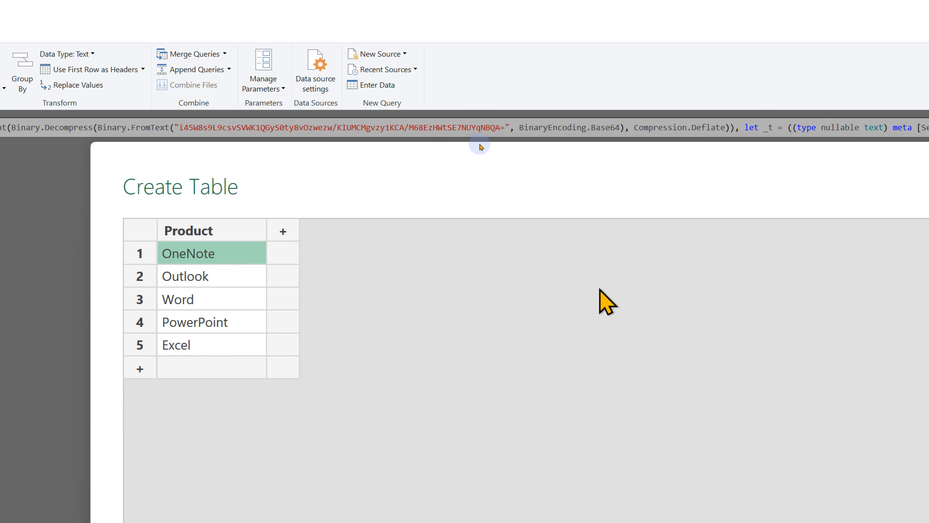
{"action": "key", "text": "ctrl+v"}
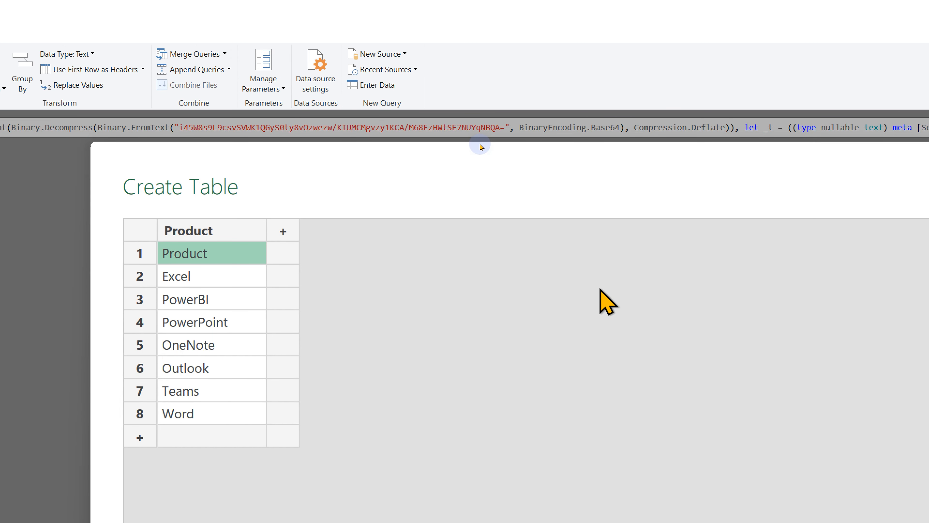
{"action": "right_click", "coordinate": [136, 254]}
{"action": "left_click", "coordinate": [196, 350]}
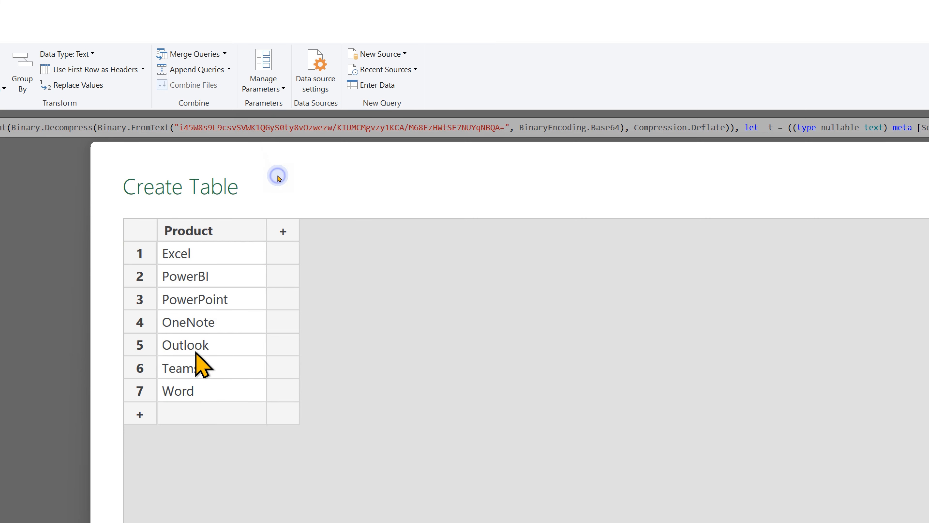
{"action": "left_click", "coordinate": [631, 430]}
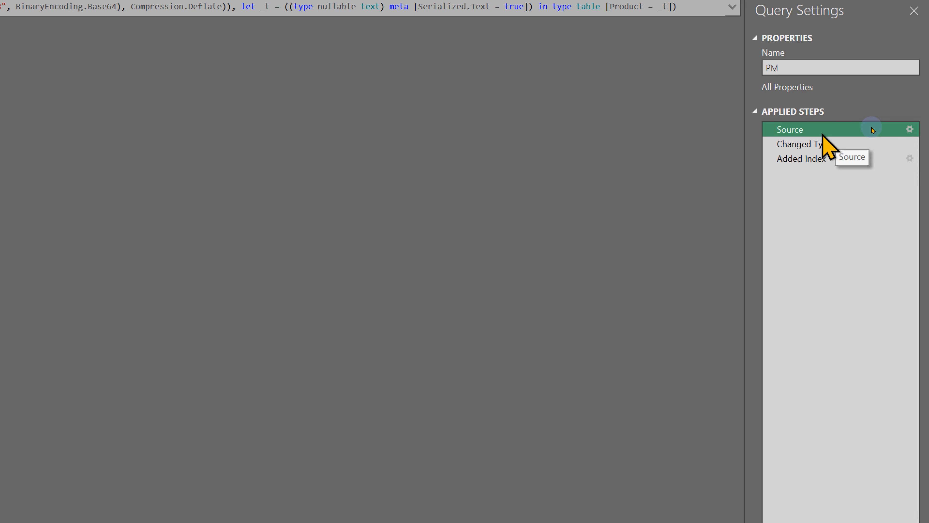
- Review the PM query's Changed Type and Added Index steps and the product order in the Excel sort 2023 query
{"action": "left_click", "coordinate": [820, 145]}
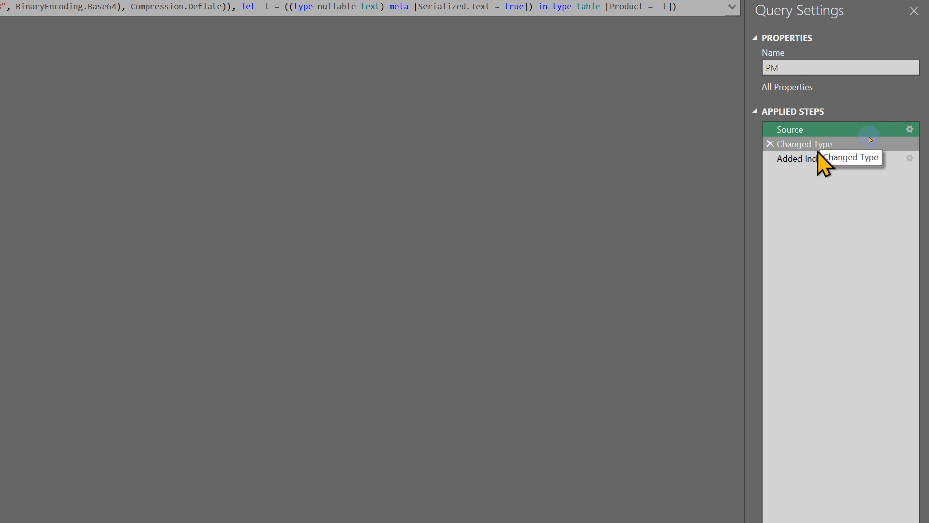
{"action": "left_click", "coordinate": [815, 161]}
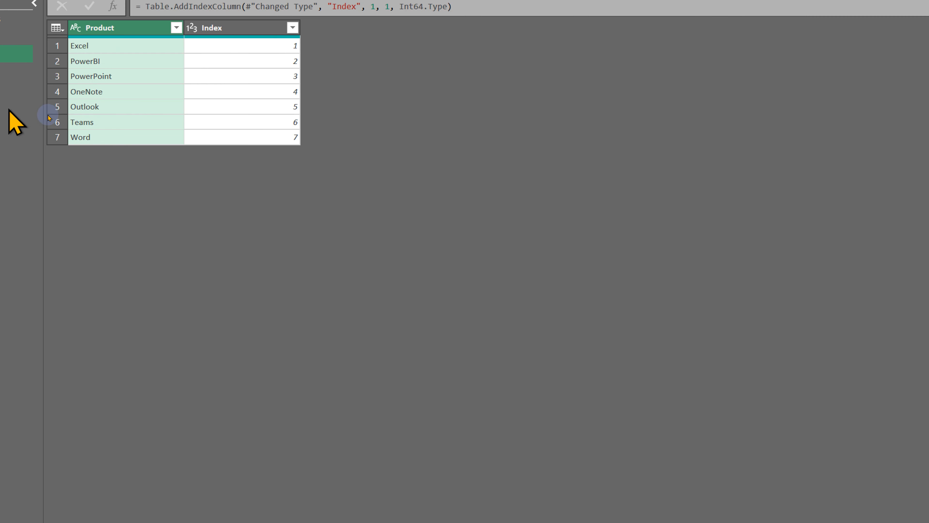
{"action": "left_click", "coordinate": [43, 72]}
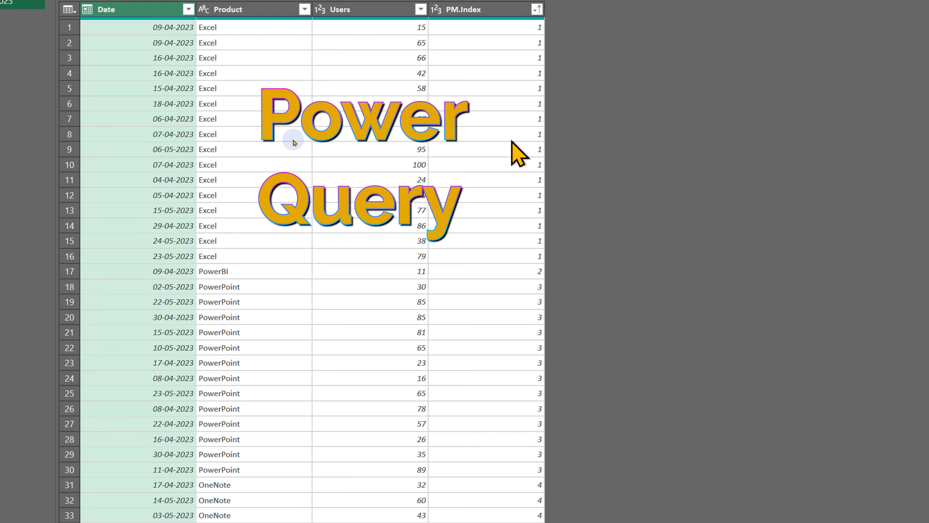
- Close and load the updated queries to Excel and check the product order in the refreshed table
{"action": "left_click", "coordinate": [15, 35]}
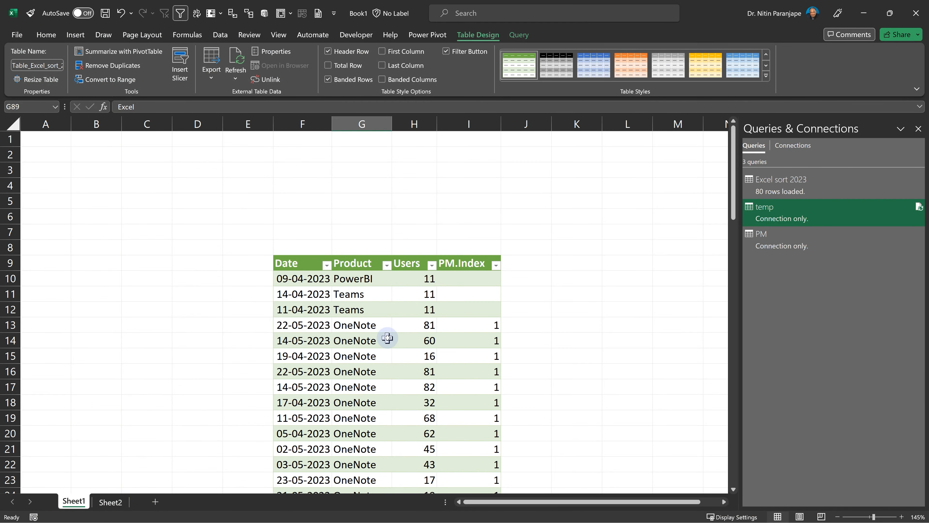
{"action": "left_click", "coordinate": [387, 338]}
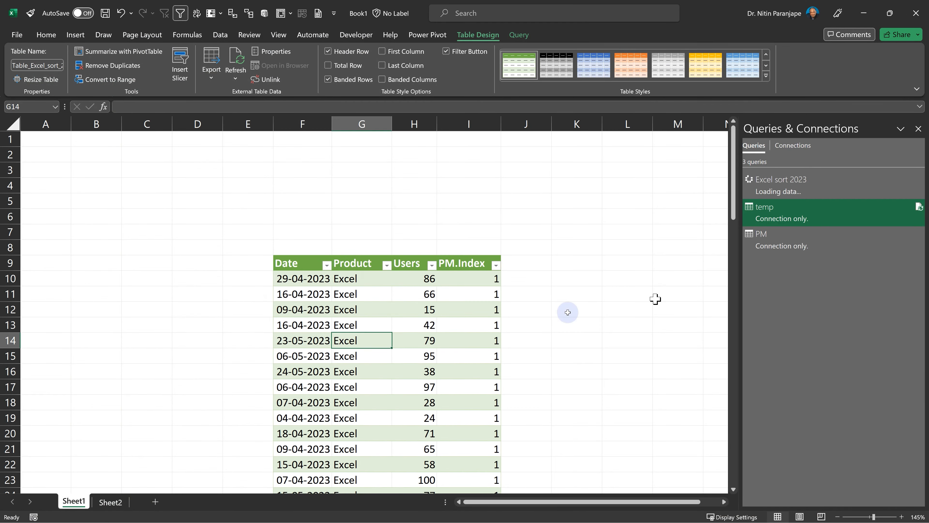
{"action": "scroll", "coordinate": [356, 357], "scroll_direction": "down", "scroll_amount": 4}
{"action": "scroll", "coordinate": [388, 360], "scroll_direction": "down", "scroll_amount": 5}
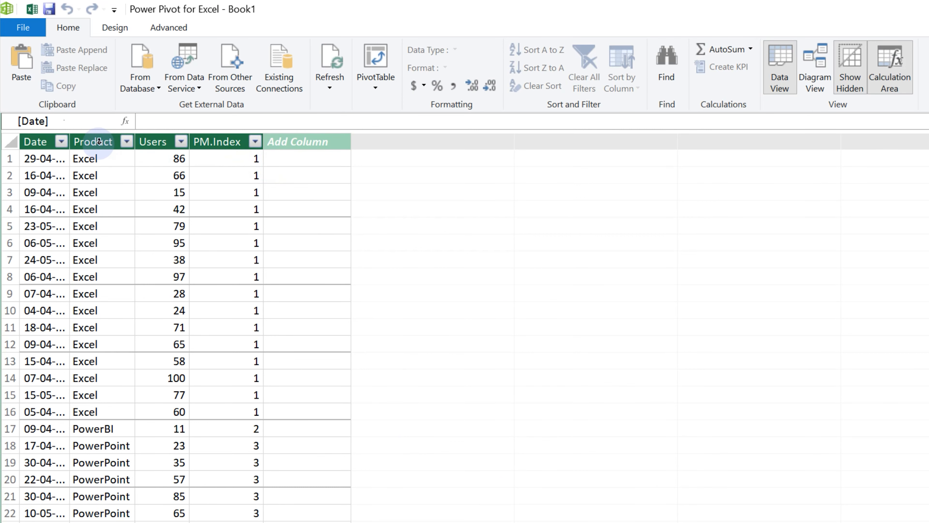
- In the Power Pivot window, open the Sort by Column settings for the Product column
{"action": "left_click", "coordinate": [98, 143]}
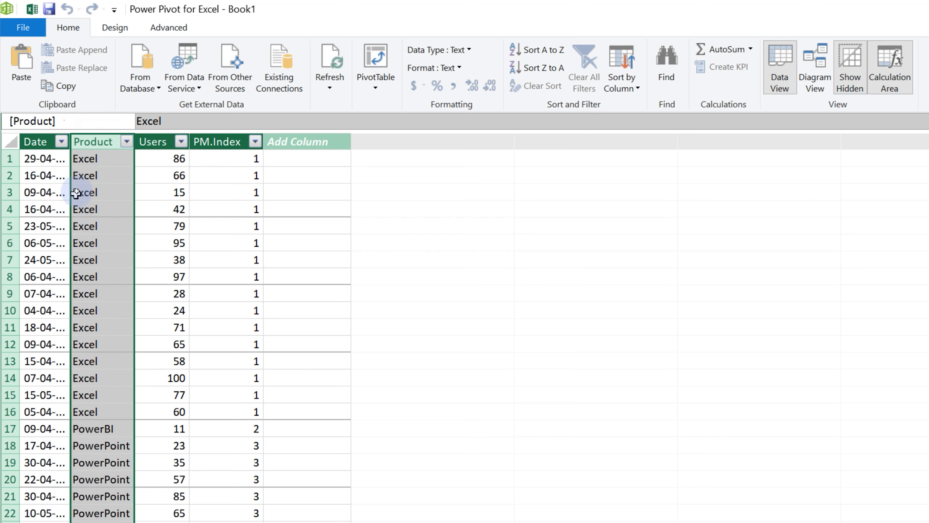
{"action": "left_click", "coordinate": [620, 86]}
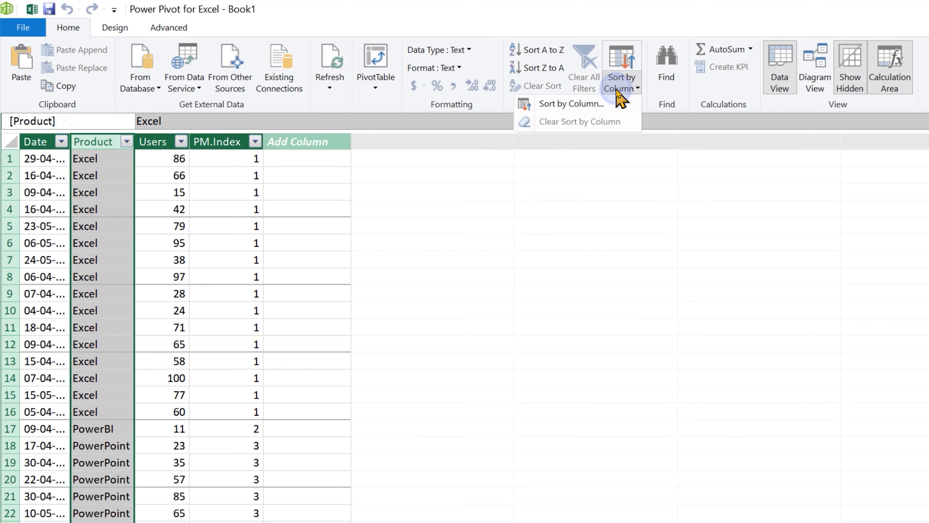
{"action": "left_click", "coordinate": [600, 105]}
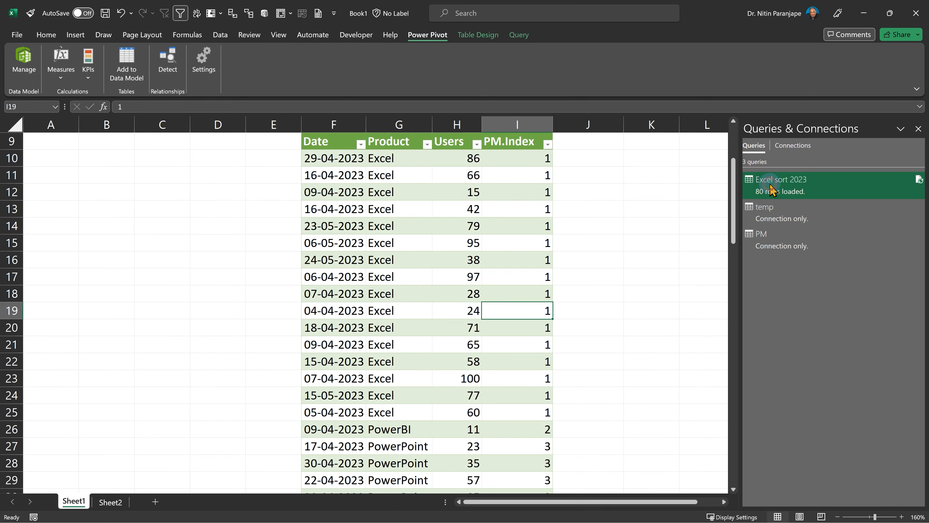
- Reopen the Excel sort 2023 query in Power Query and remove its PM.Index column
{"action": "right_click", "coordinate": [766, 193]}
{"action": "left_click", "coordinate": [786, 222]}
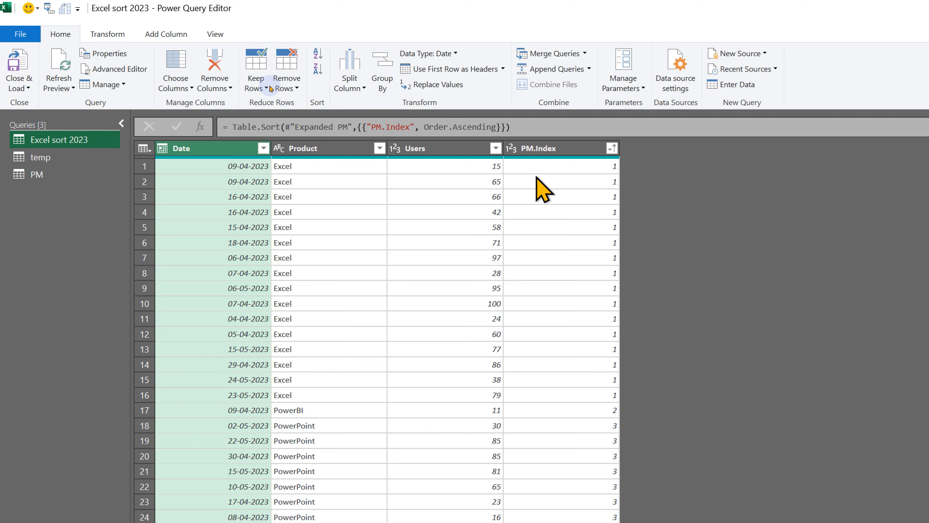
{"action": "right_click", "coordinate": [559, 148]}
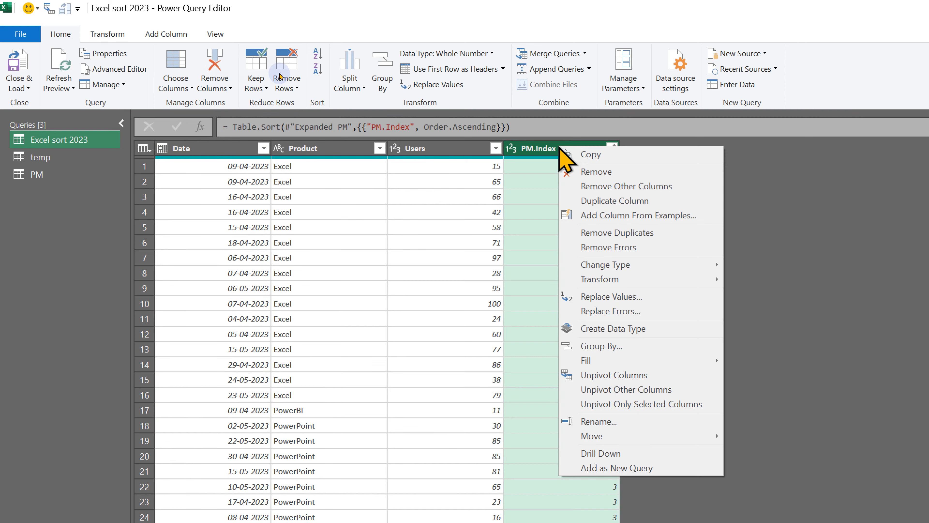
{"action": "left_click", "coordinate": [593, 174]}
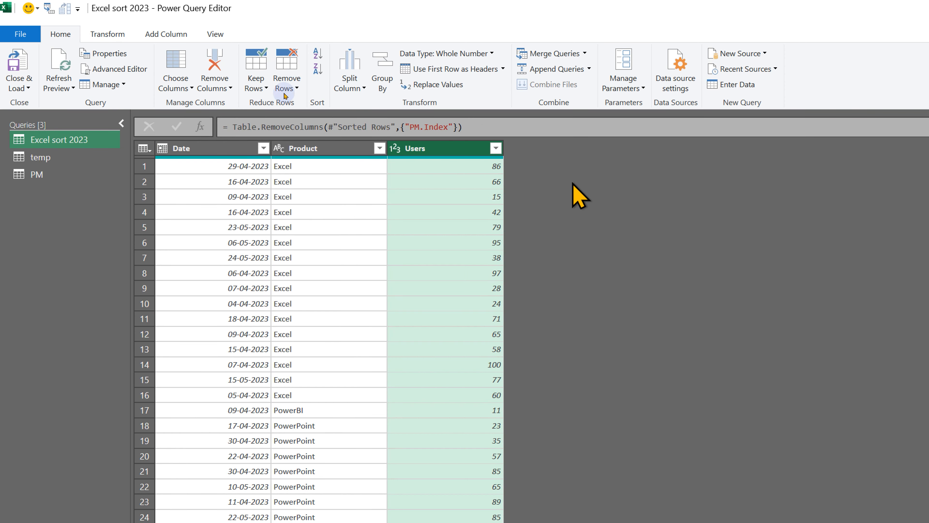